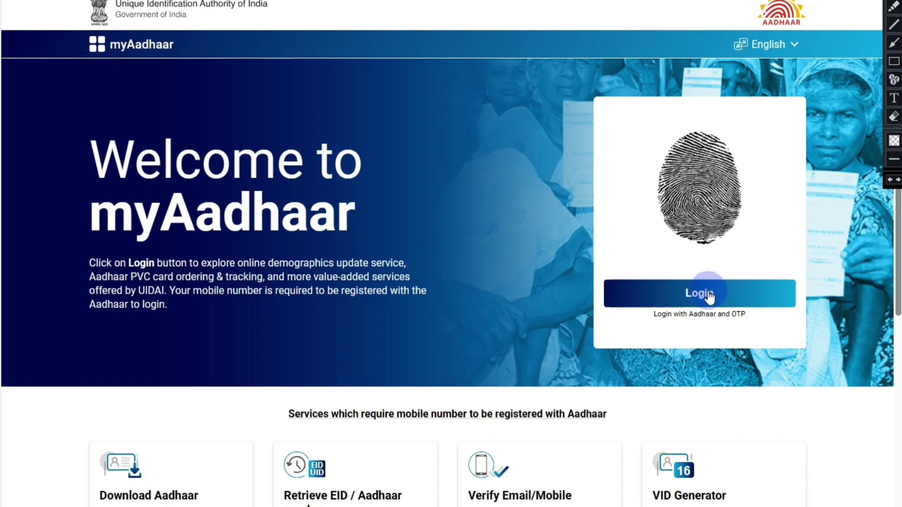
Step: Open the myAadhaar login form, activate the Aadhaar number field and refresh the captcha
click(690, 293)
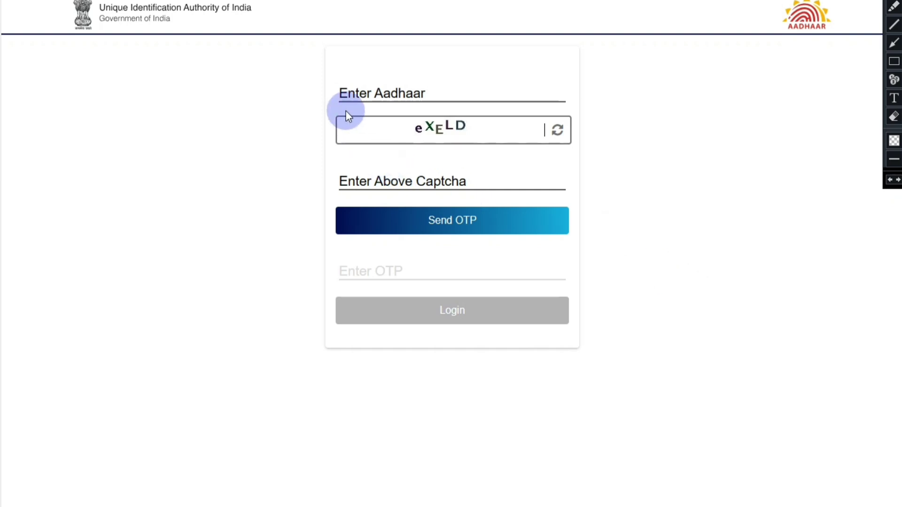
click(383, 93)
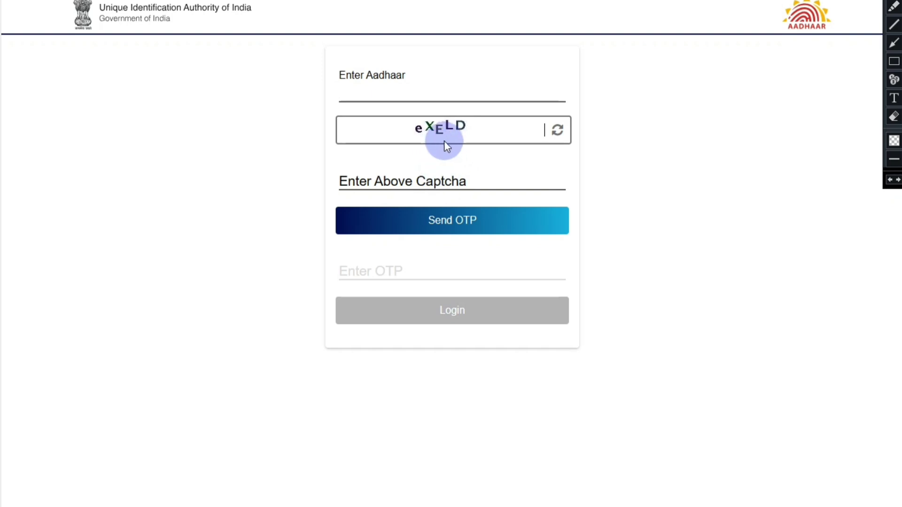
click(557, 130)
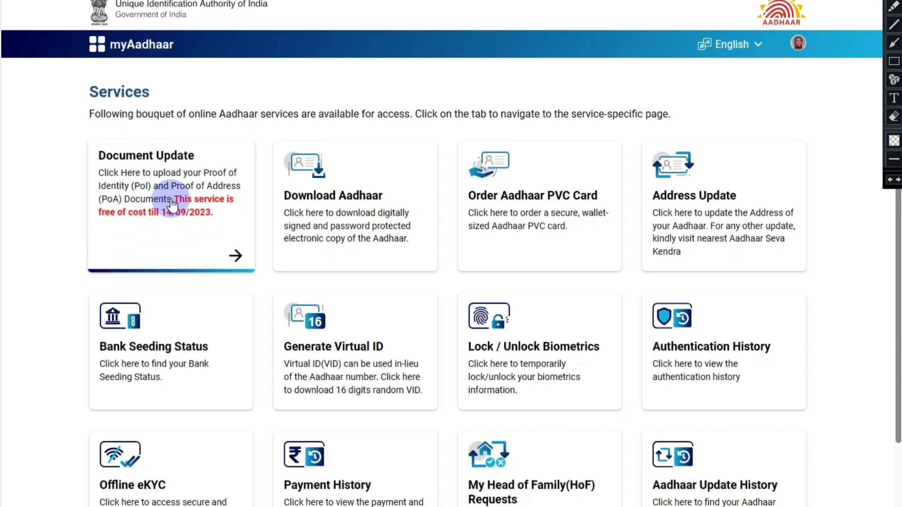
Step: Start a Document Update request, confirm that the demographic details are correct and continue to the document upload stage
click(185, 239)
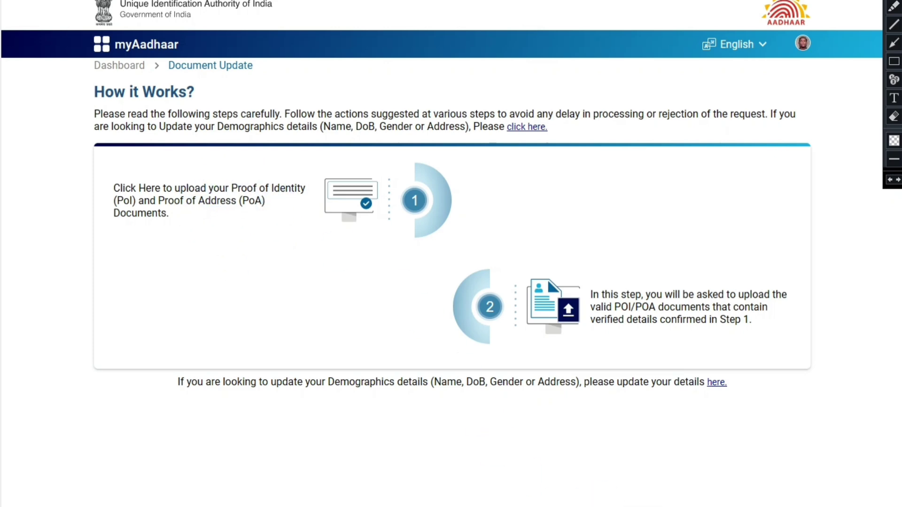
click(560, 506)
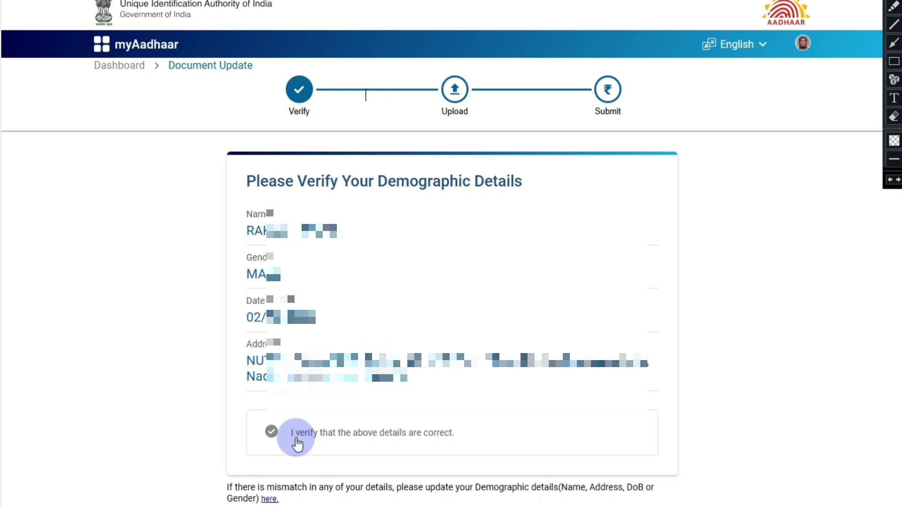
click(272, 431)
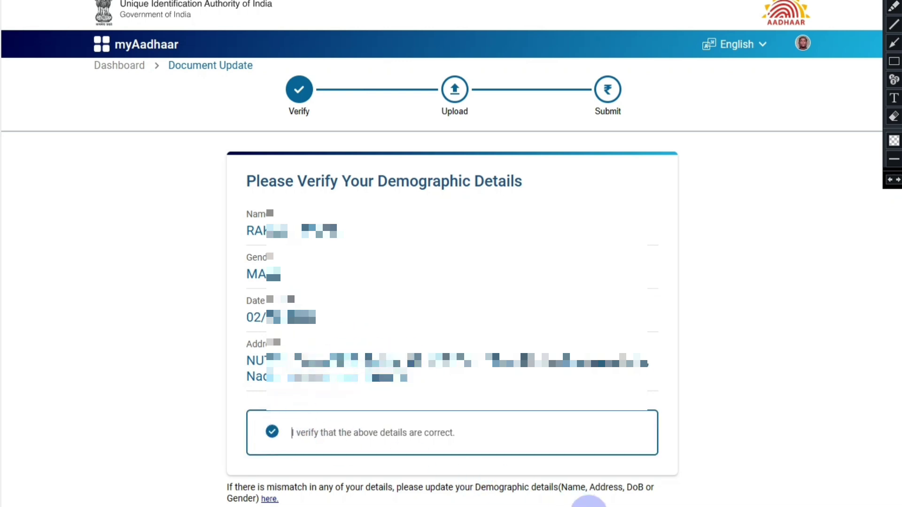
click(589, 506)
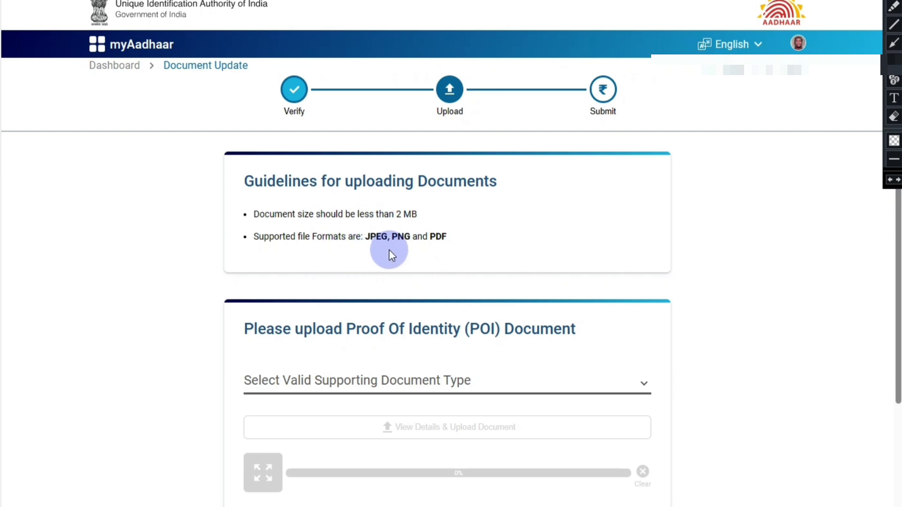
Step: Choose Voter ID Card/e-Voter ID Card as the Proof of Identity document type and acknowledge its document advisory
scroll(388, 249, down, 4)
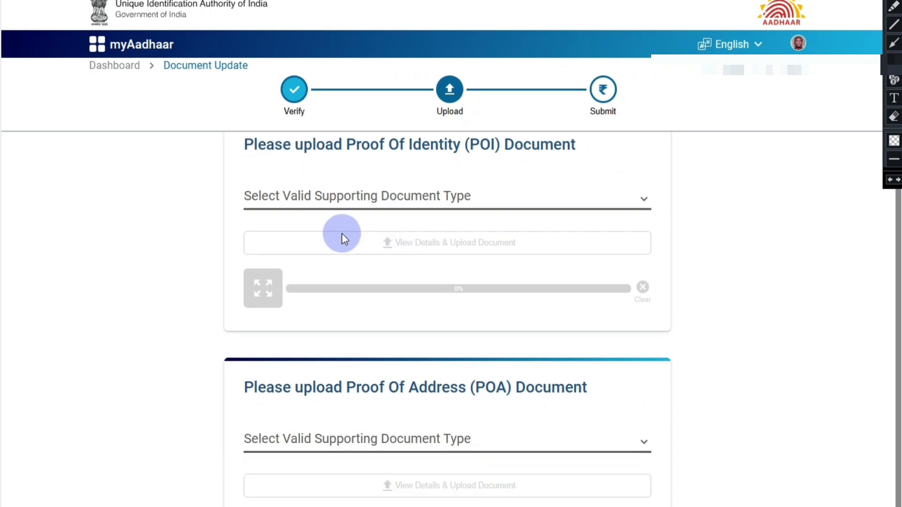
scroll(342, 233, up, 2)
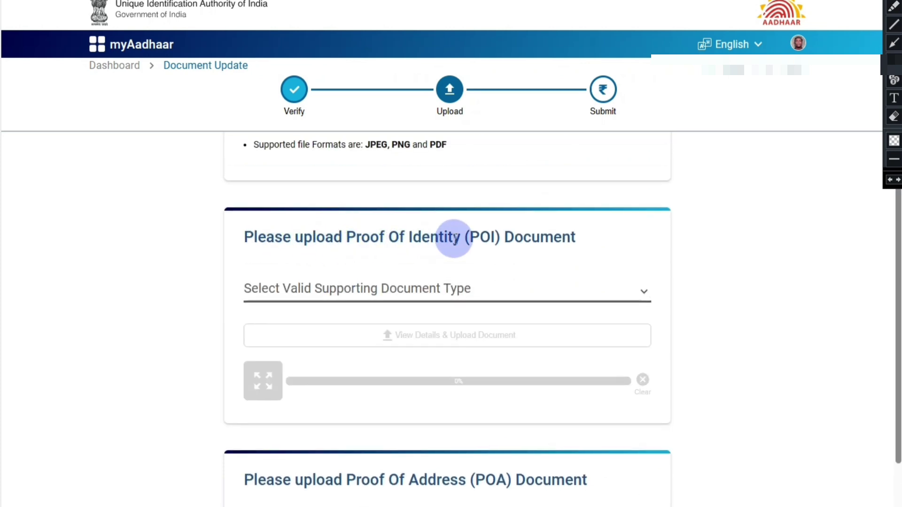
click(446, 294)
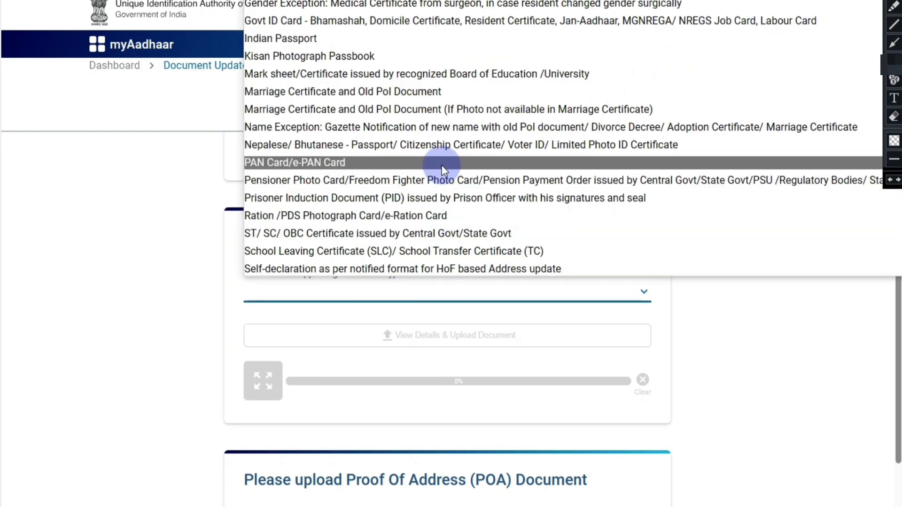
scroll(441, 165, down, 2)
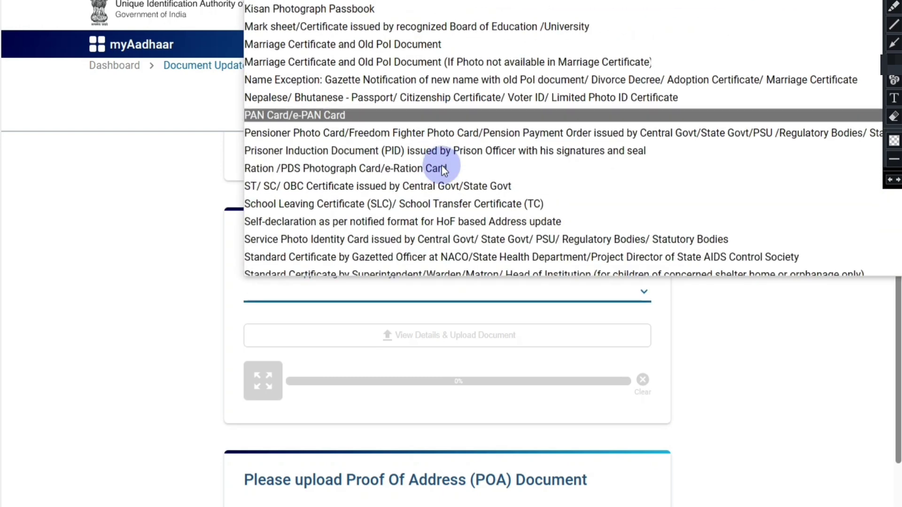
scroll(442, 165, up, 2)
scroll(443, 170, up, 1)
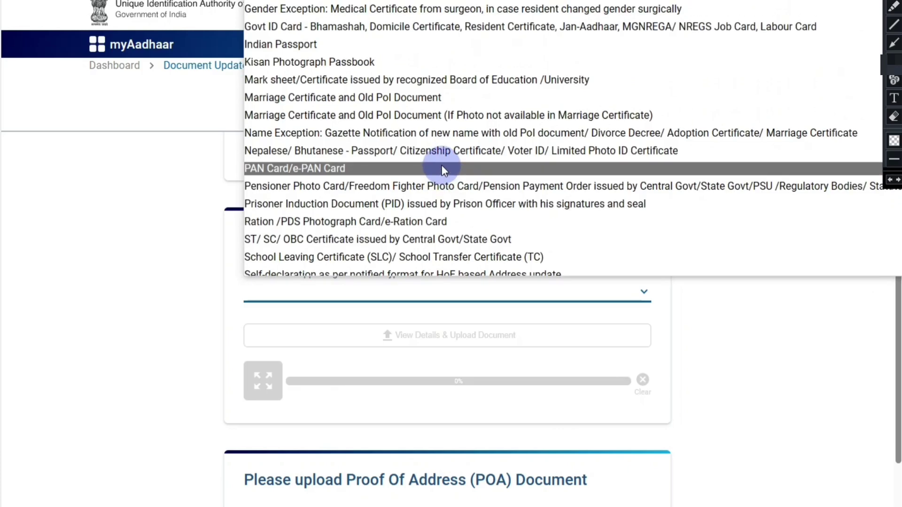
scroll(442, 170, down, 3)
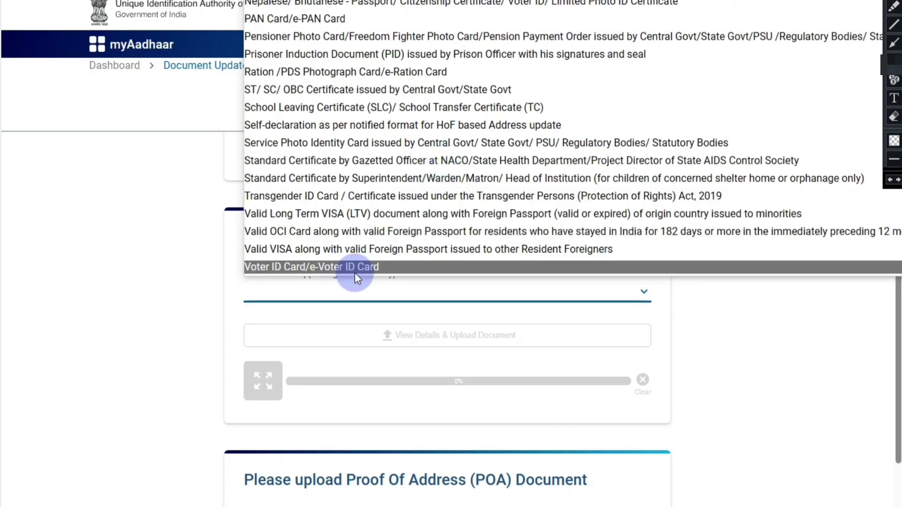
click(354, 266)
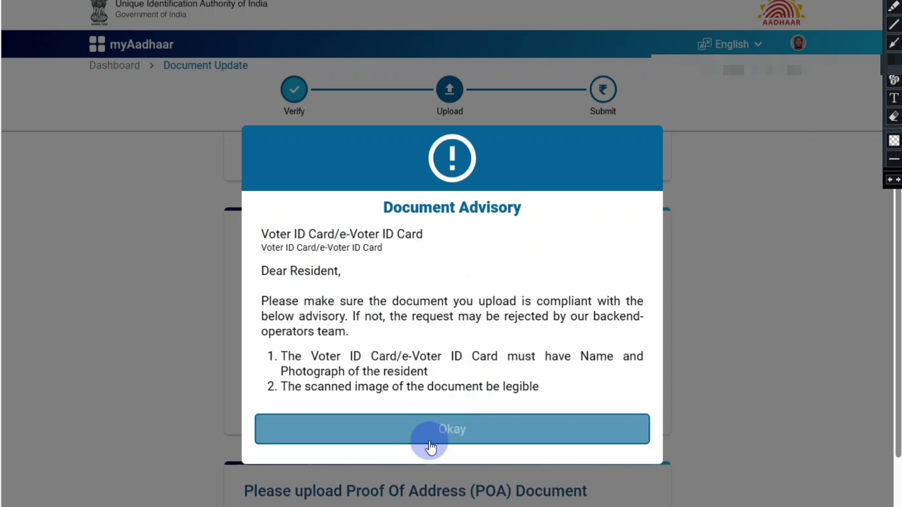
click(470, 437)
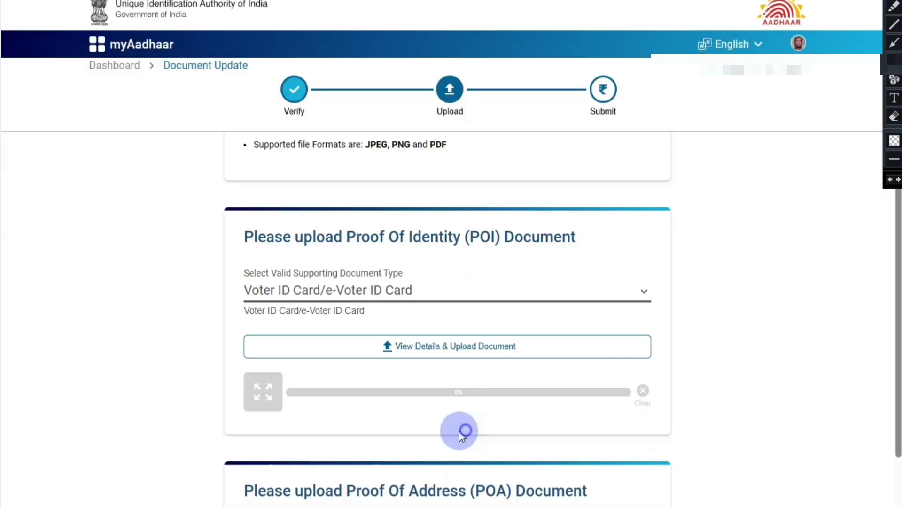
click(451, 352)
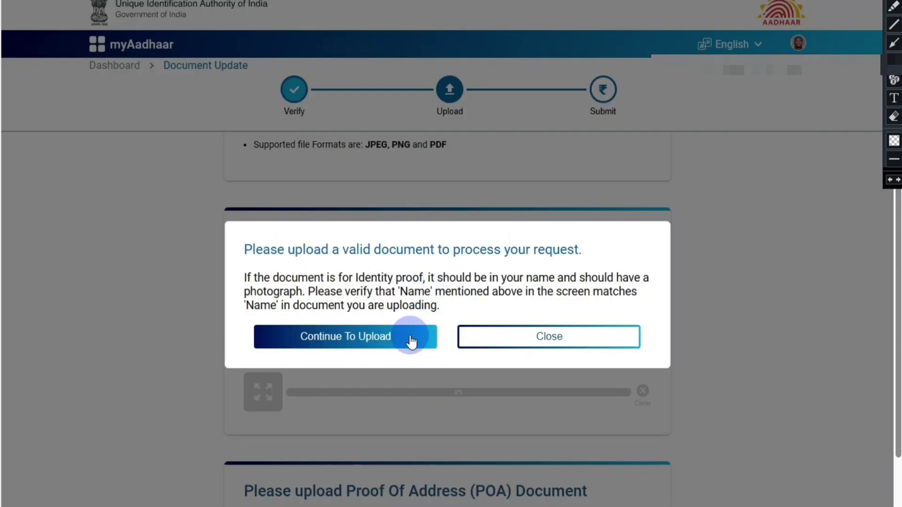
click(363, 342)
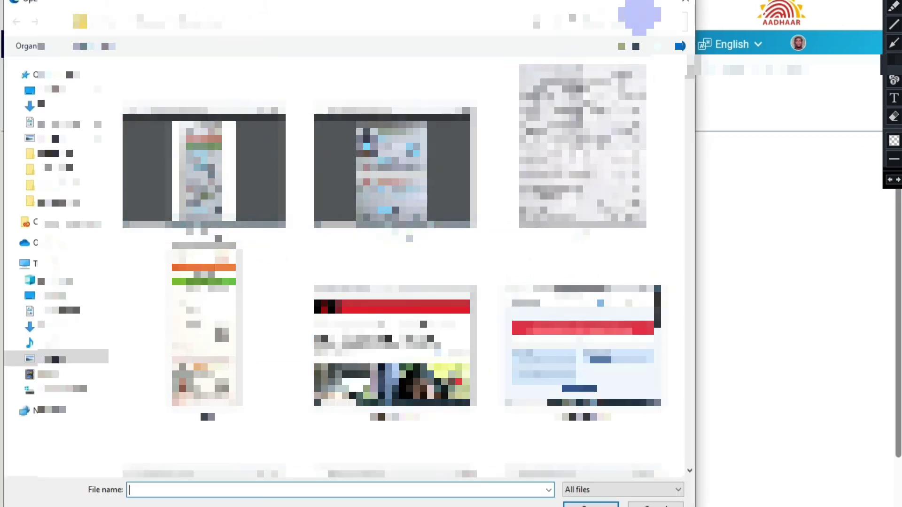
click(686, 3)
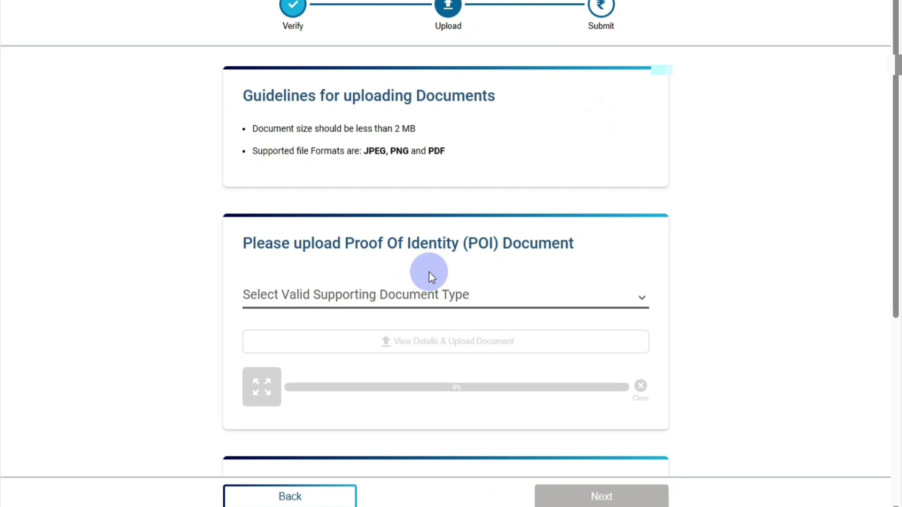
Step: Choose Voter ID Card/e-Voter ID Card as the Proof of Address document type and acknowledge its document advisory
scroll(429, 271, down, 1)
scroll(429, 271, down, 2)
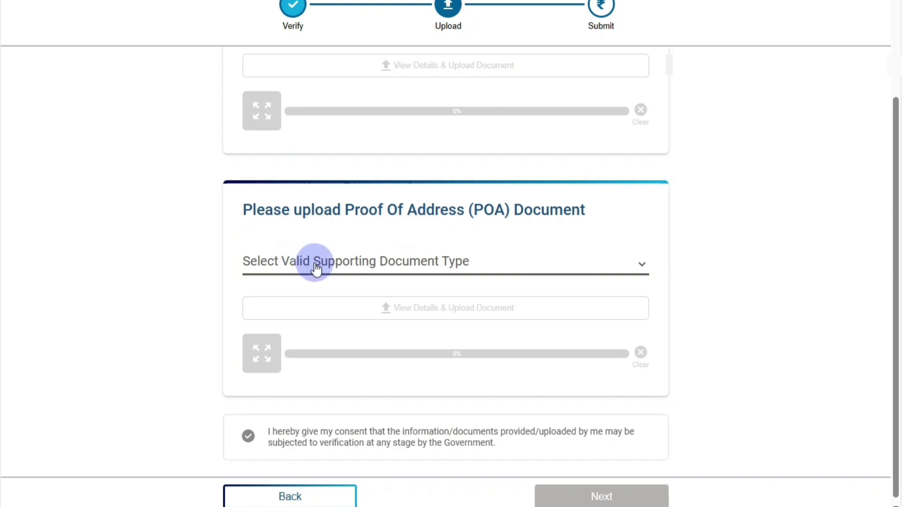
click(445, 265)
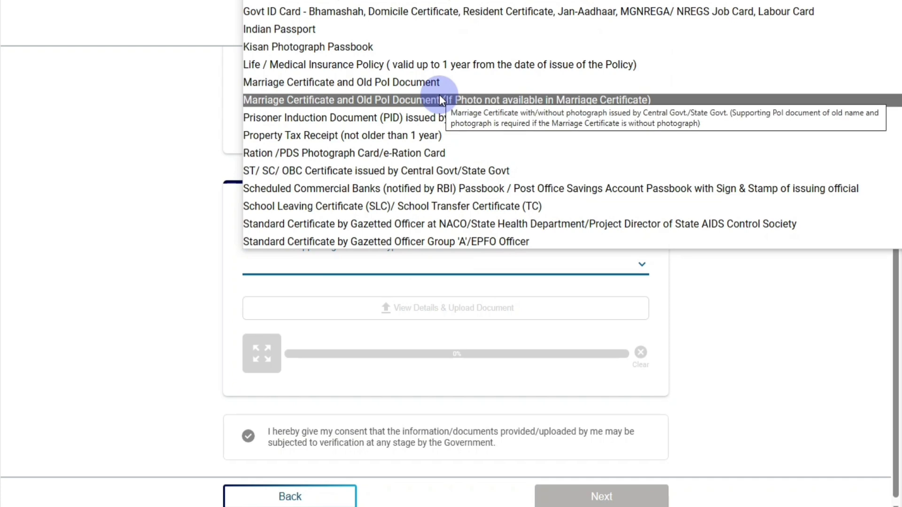
scroll(438, 94, down, 4)
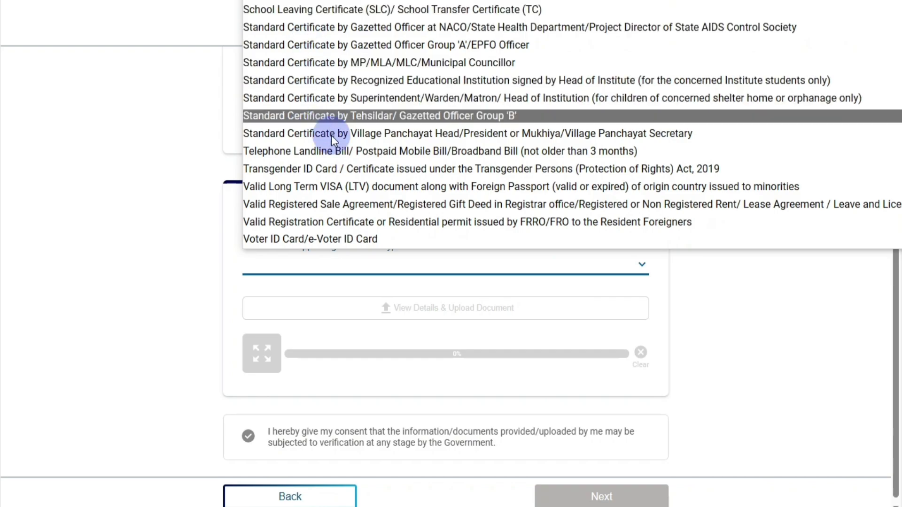
click(345, 243)
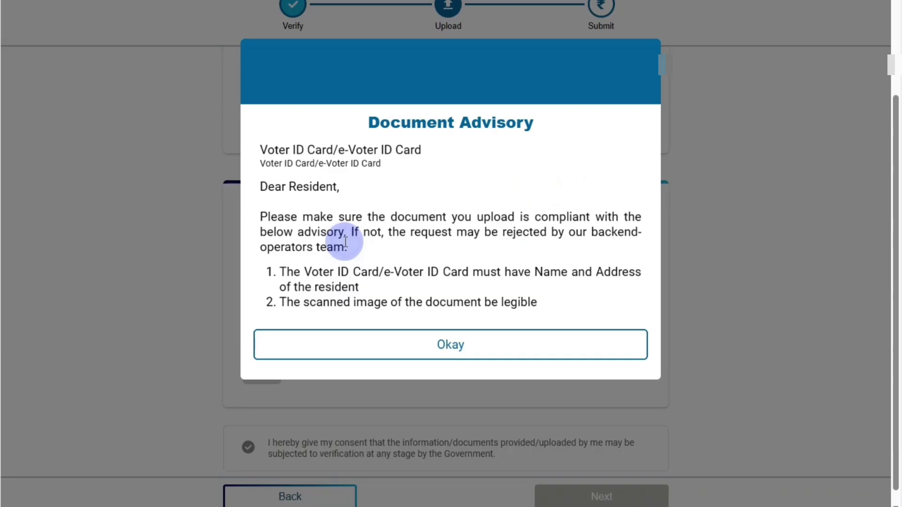
click(446, 345)
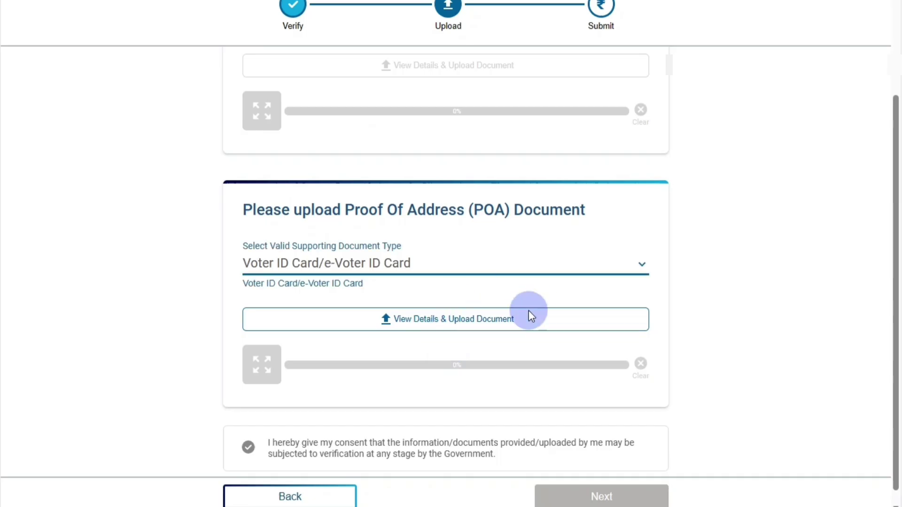
click(455, 322)
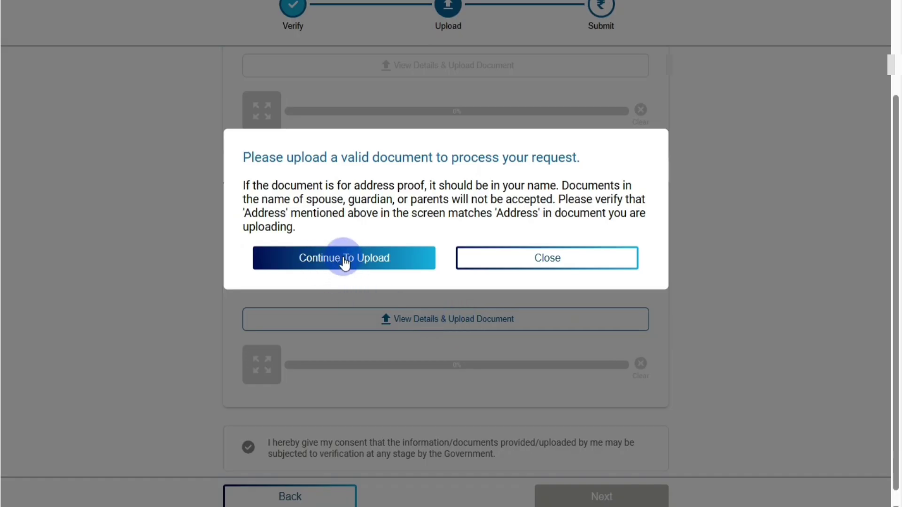
click(340, 259)
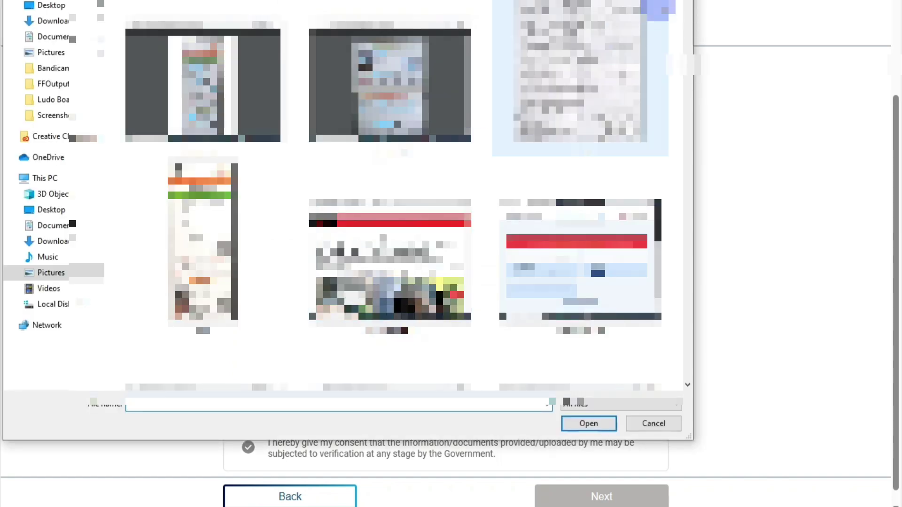
double_click(527, 291)
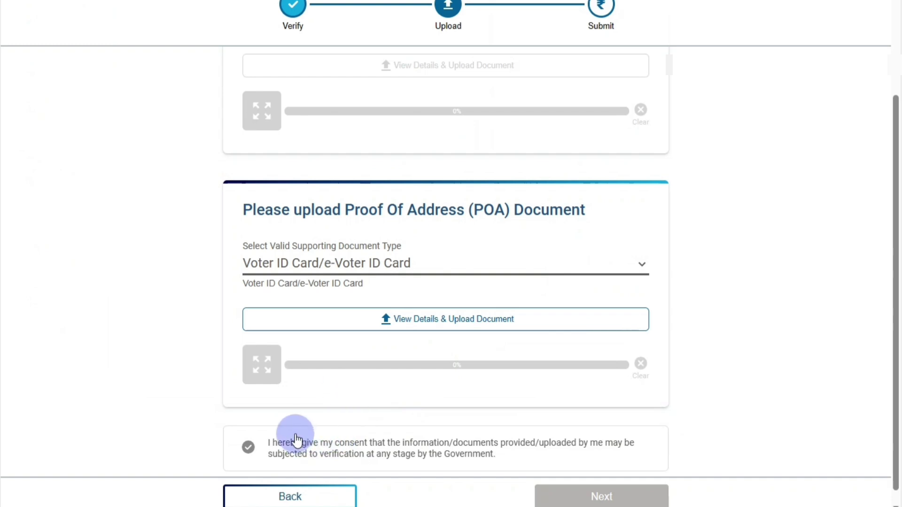
Step: Give consent for the provided information and documents to be subjected to verification by the Government
click(249, 447)
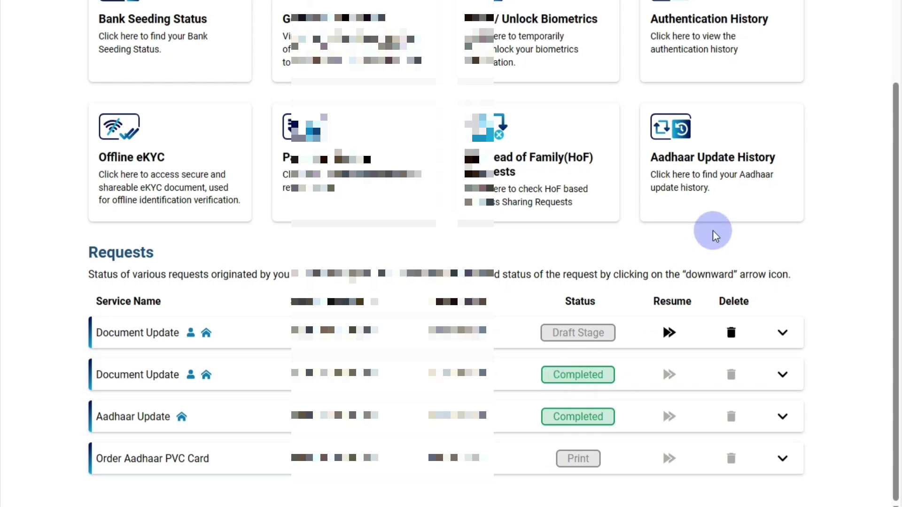
scroll(714, 232, up, 5)
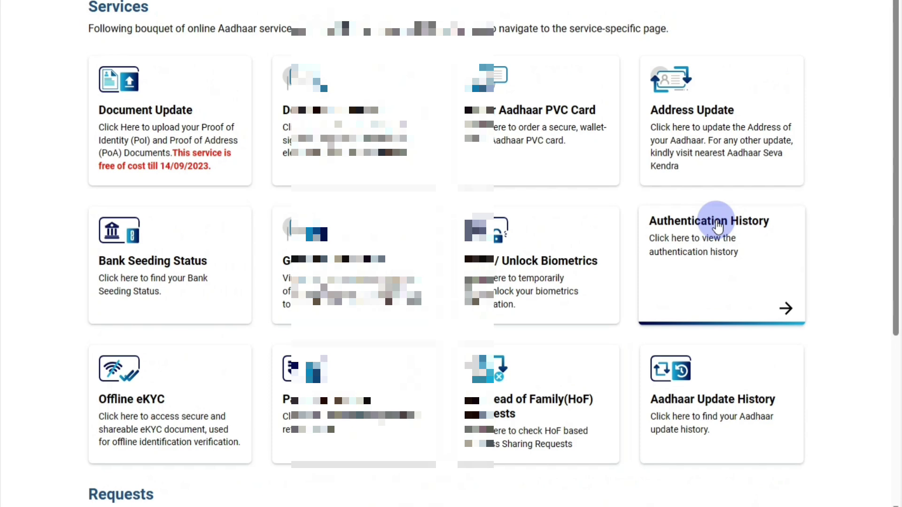